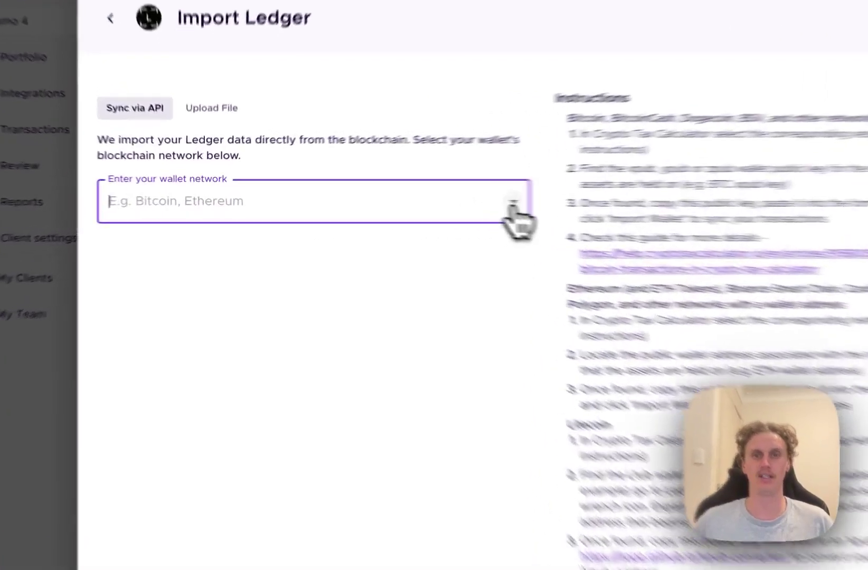
- Choose Bitcoin as the Ledger wallet network, then switch to Ledger Live
{"action": "left_click", "coordinate": [379, 205]}
{"action": "type", "text": "bit"}
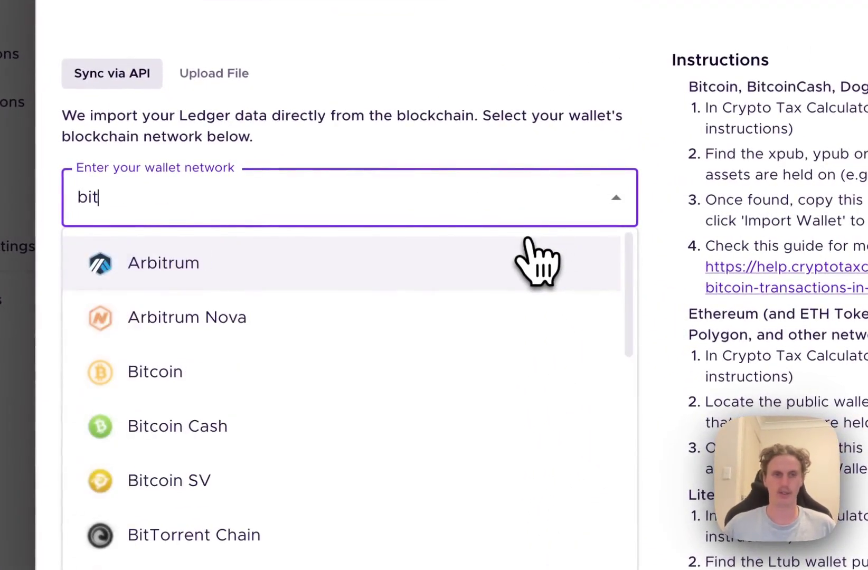
{"action": "left_click", "coordinate": [153, 373]}
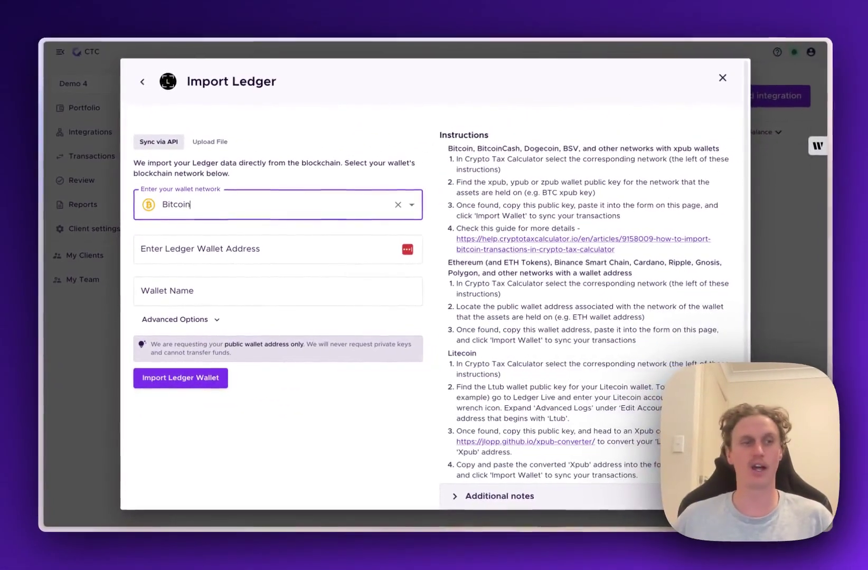
{"action": "key", "text": "super+Tab"}
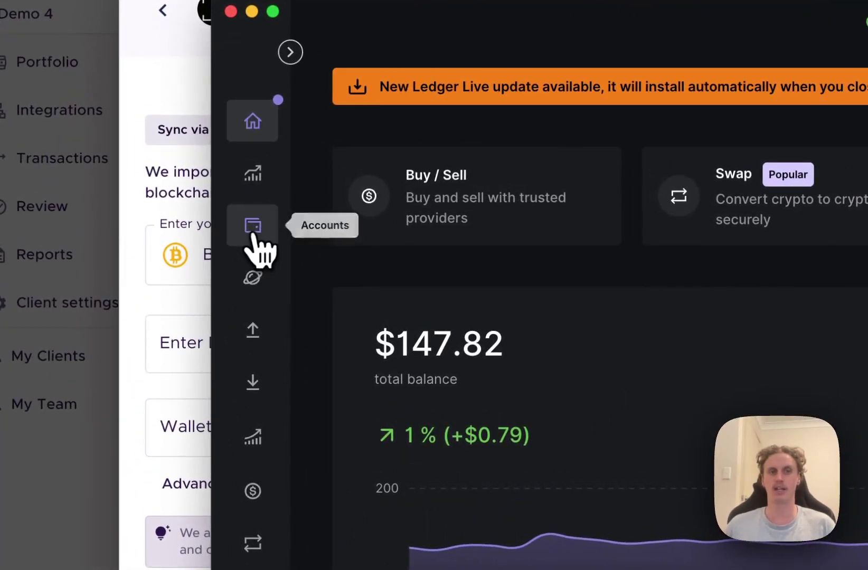
- Go through the Accounts list to the Bitcoin 1 account page (0.00215771 BTC)
{"action": "left_click", "coordinate": [253, 225]}
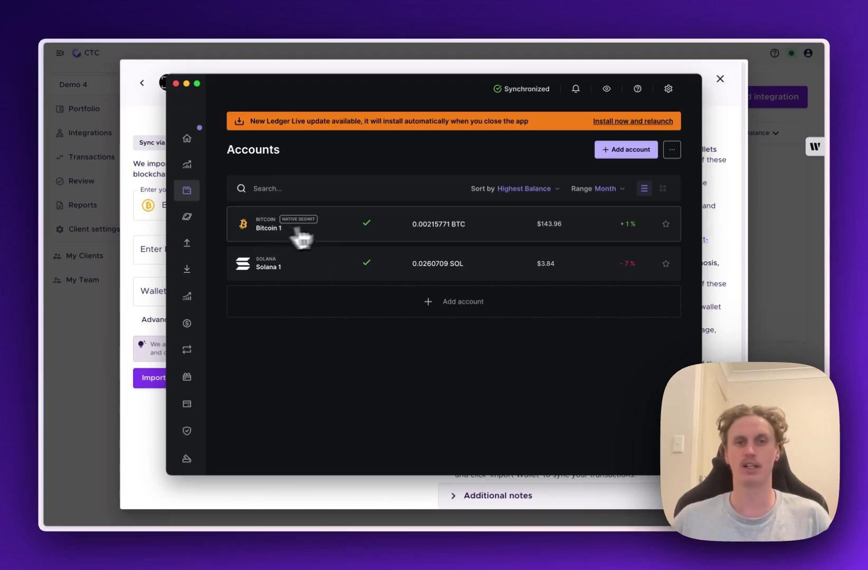
{"action": "left_click", "coordinate": [346, 237]}
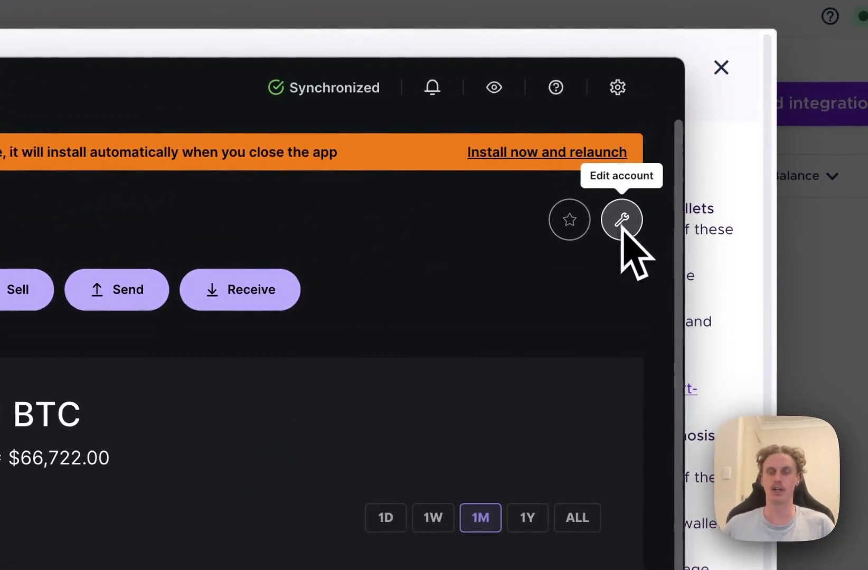
- Expand Bitcoin 1's advanced account details and select the native segwit xpub string
{"action": "left_click", "coordinate": [622, 220]}
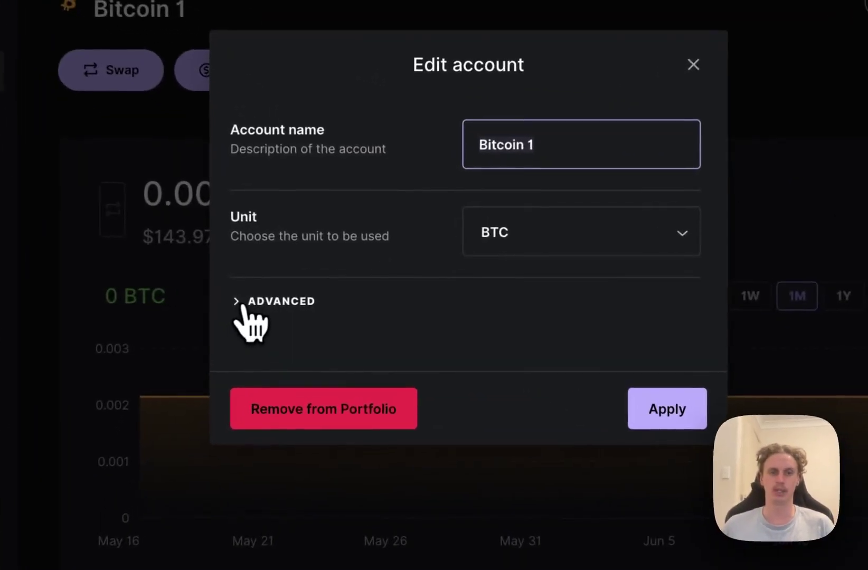
{"action": "left_click", "coordinate": [260, 310]}
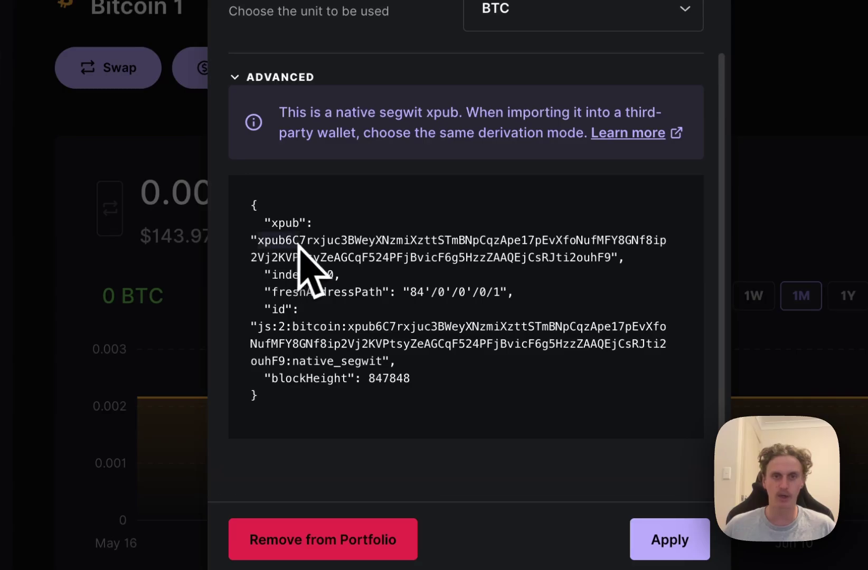
{"action": "left_click_drag", "start_coordinate": [258, 240], "coordinate": [591, 261]}
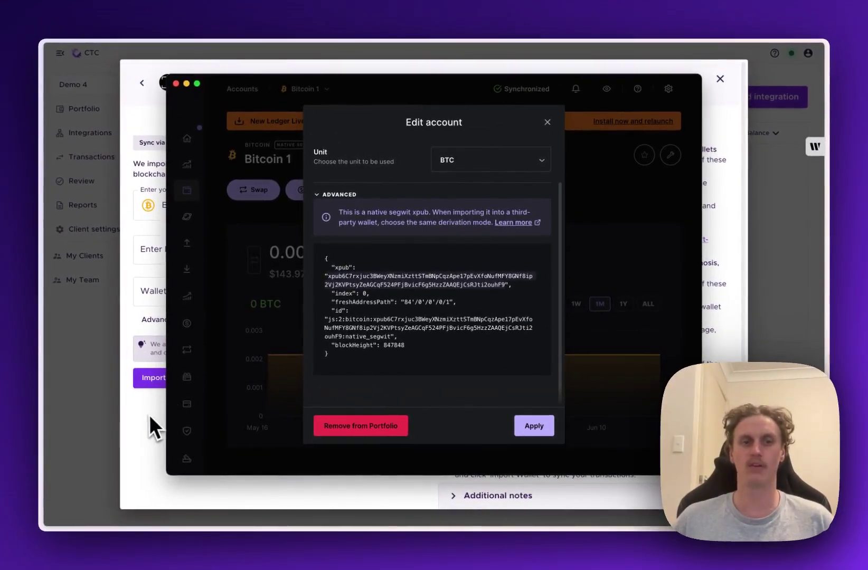
- Paste the Bitcoin xpub into the Ledger wallet address field on the import page
{"action": "left_click", "coordinate": [143, 421]}
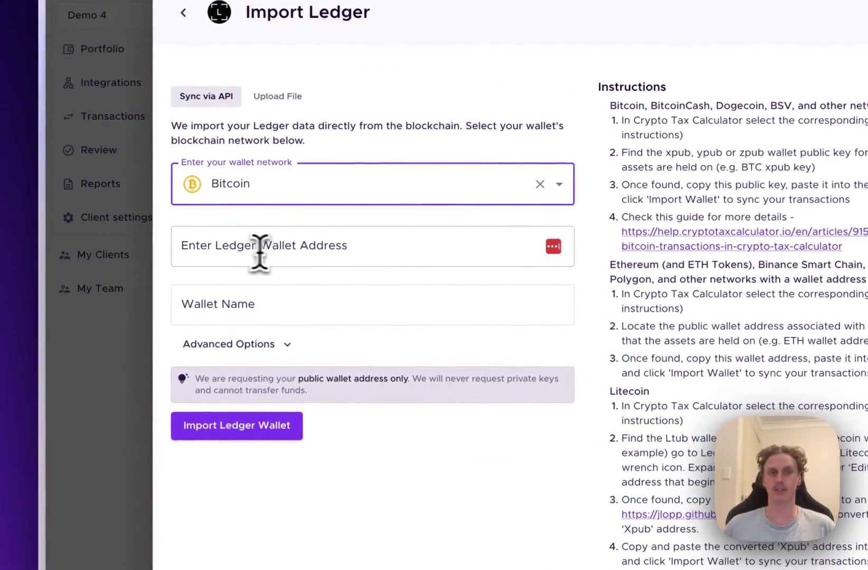
{"action": "left_click", "coordinate": [231, 250]}
{"action": "key", "text": "ctrl+v"}
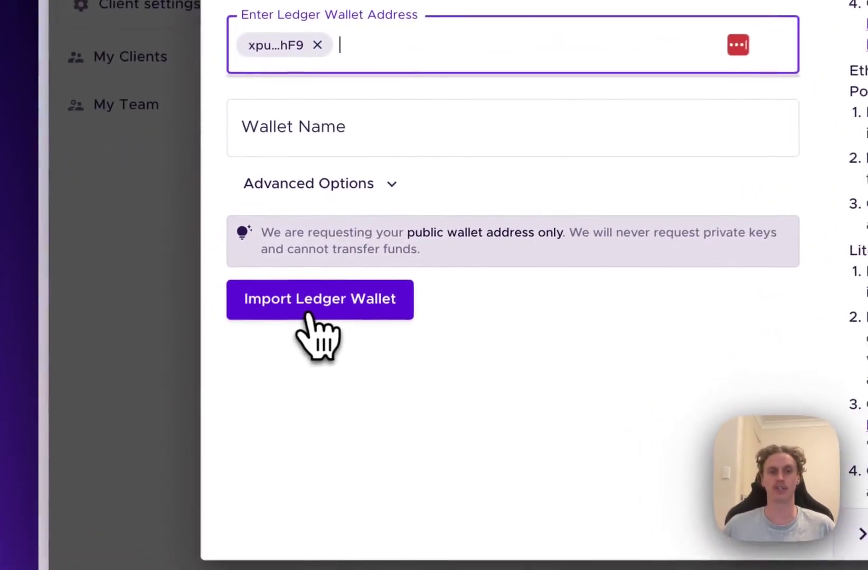
- Import the Ledger Bitcoin wallet, syncing its 1 transaction and $217.67 balance
{"action": "left_click", "coordinate": [180, 377]}
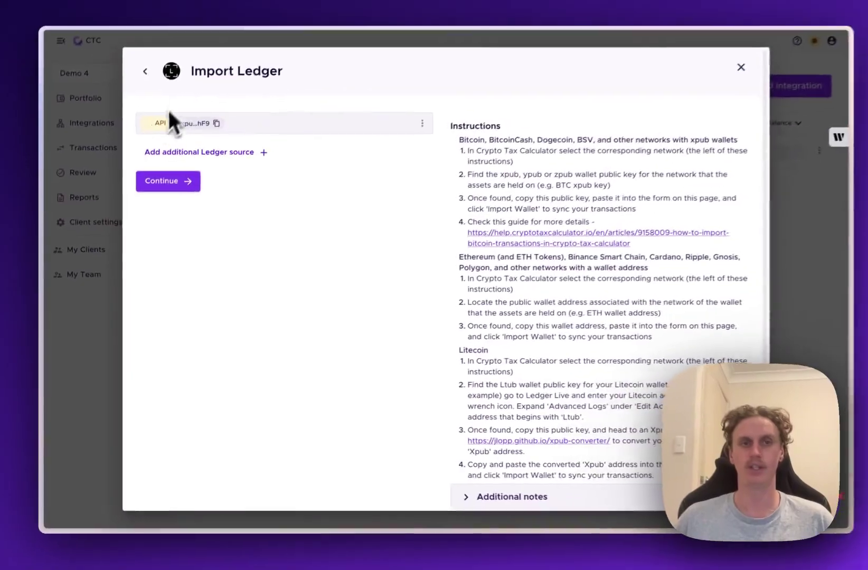